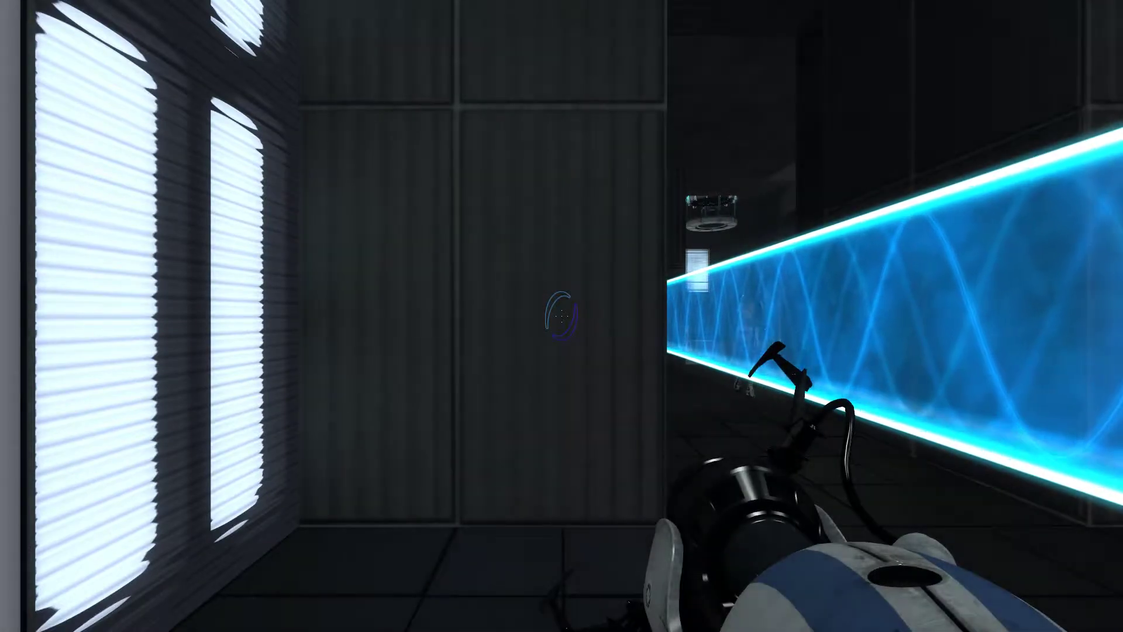
Fire a portal at the wall and climb the cyan-lit stair platforms toward the doorway
{"action": "left_click", "coordinate": [562, 316]}
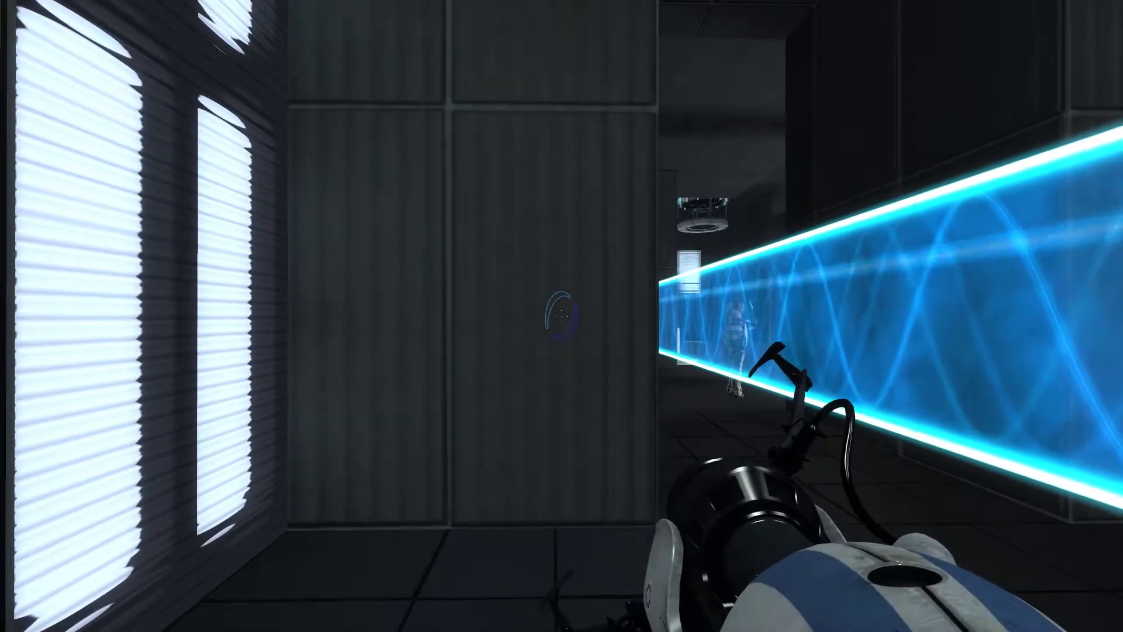
{"action": "key", "text": "w"}
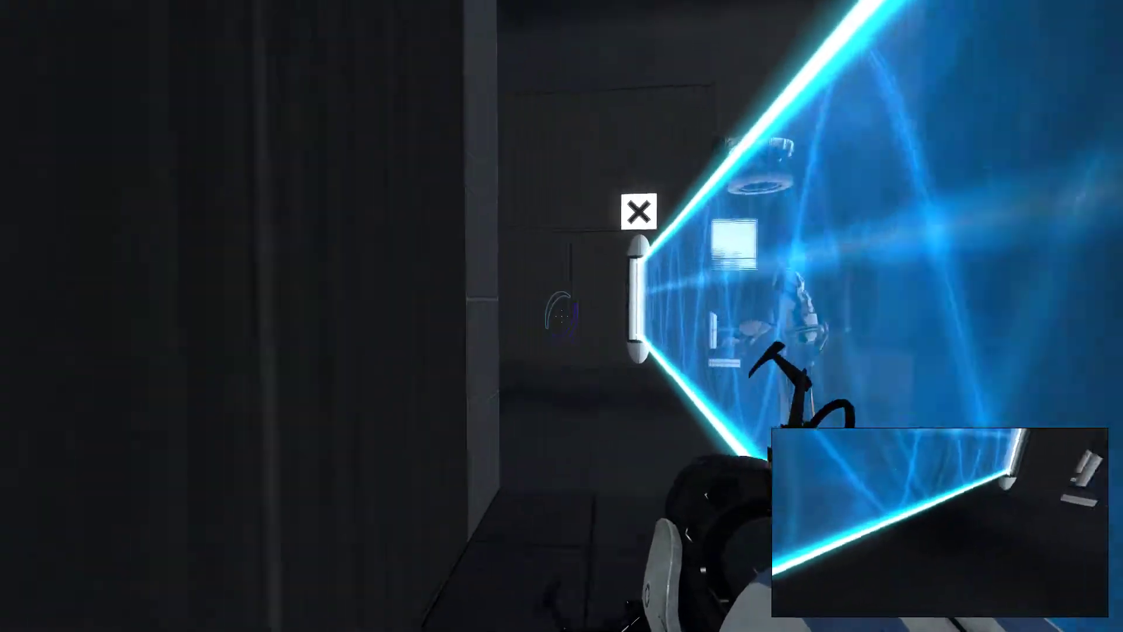
{"action": "key", "text": "w"}
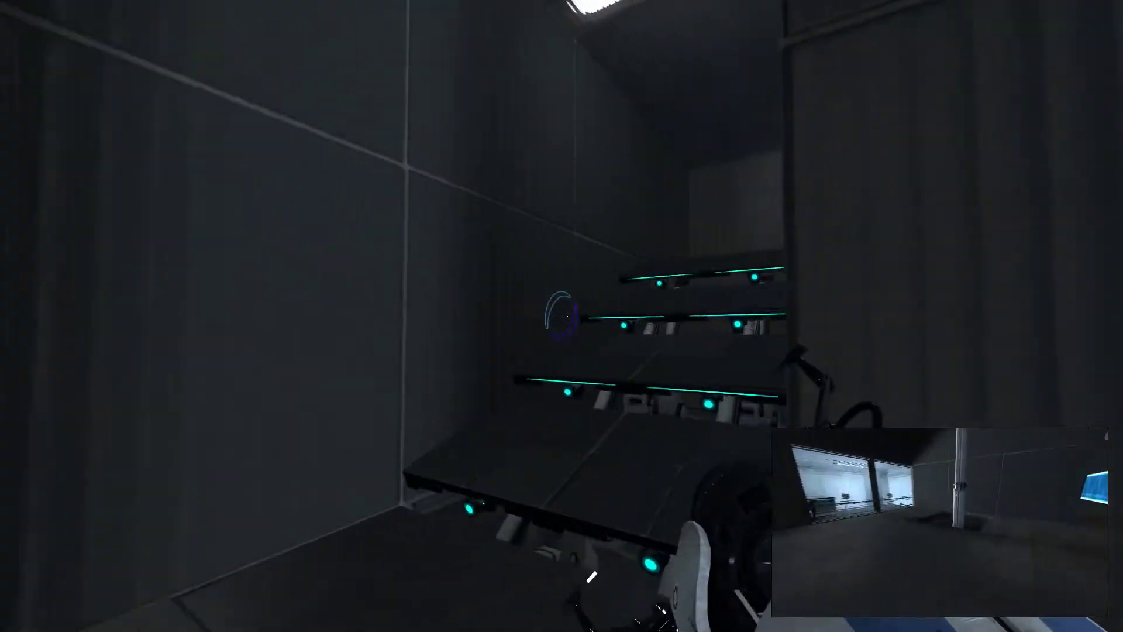
{"action": "key", "text": "w"}
{"action": "key", "text": "w"}
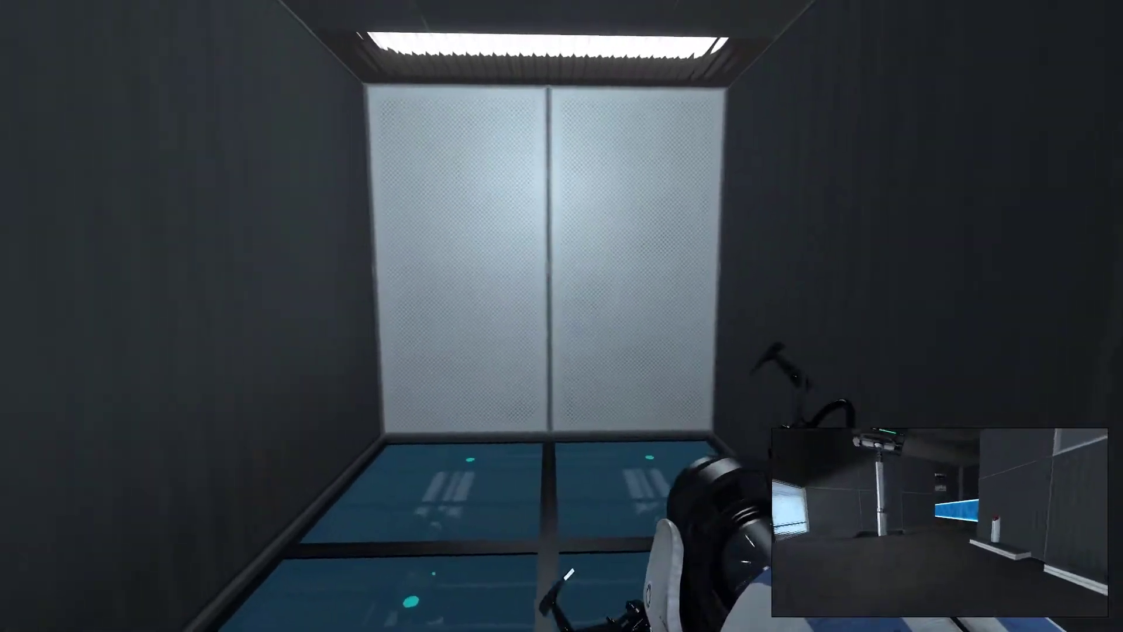
Place a purple portal, enter the room beyond, and activate the red pedestal button
{"action": "left_click", "coordinate": [561, 317]}
{"action": "key", "text": "w"}
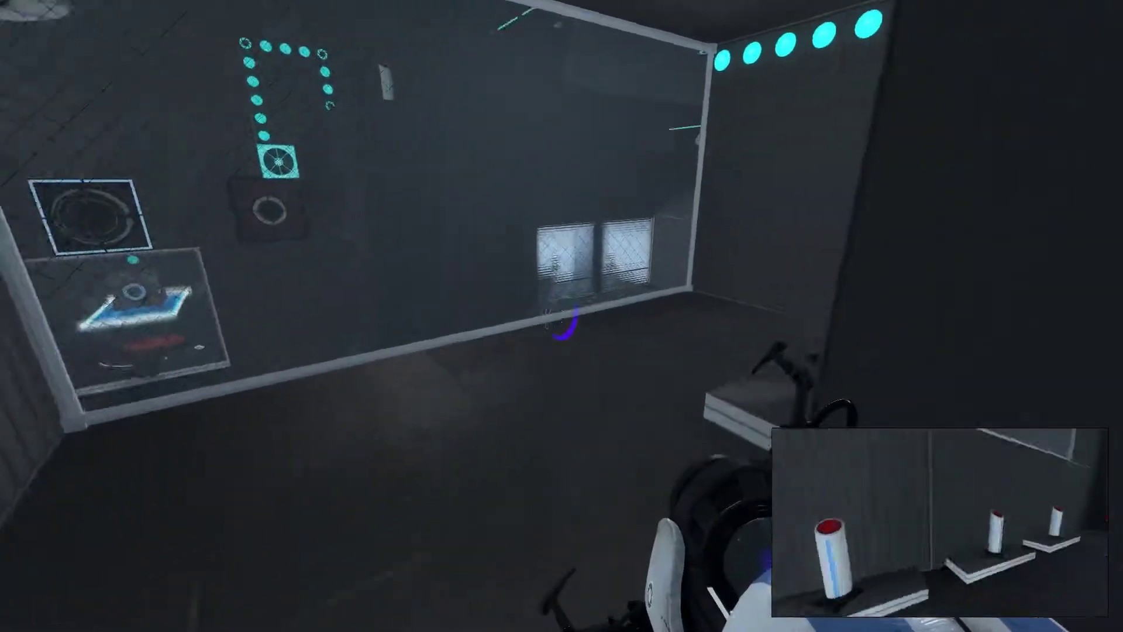
{"action": "key", "text": "w"}
{"action": "key", "text": "e"}
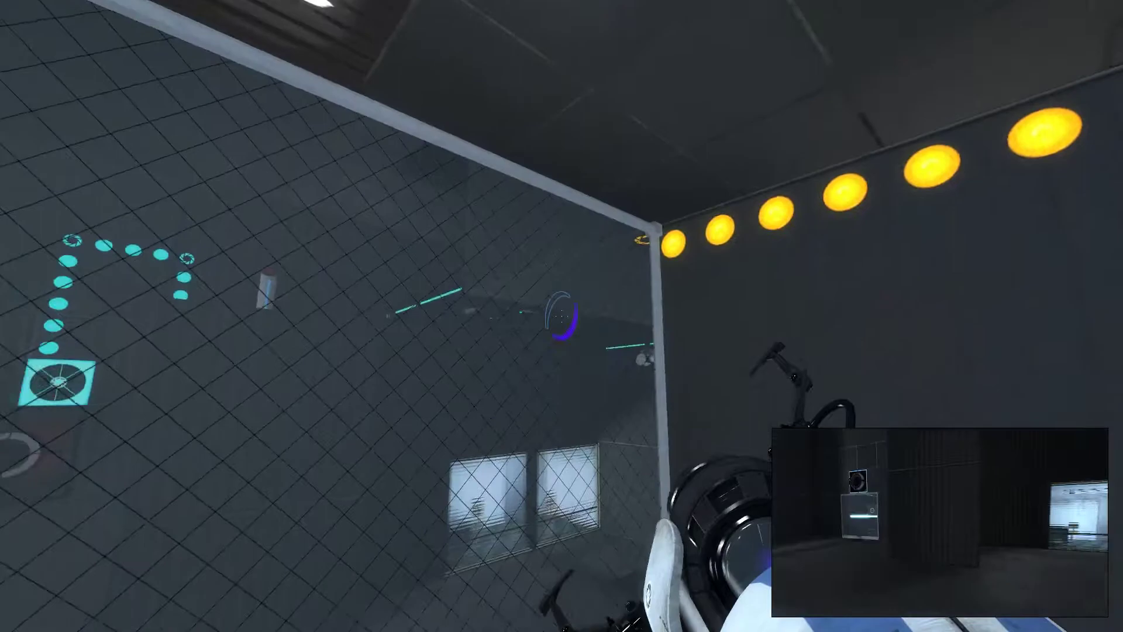
Survey the chamber and its cube through the glass, marking a spot for the partner
{"action": "key", "text": "w"}
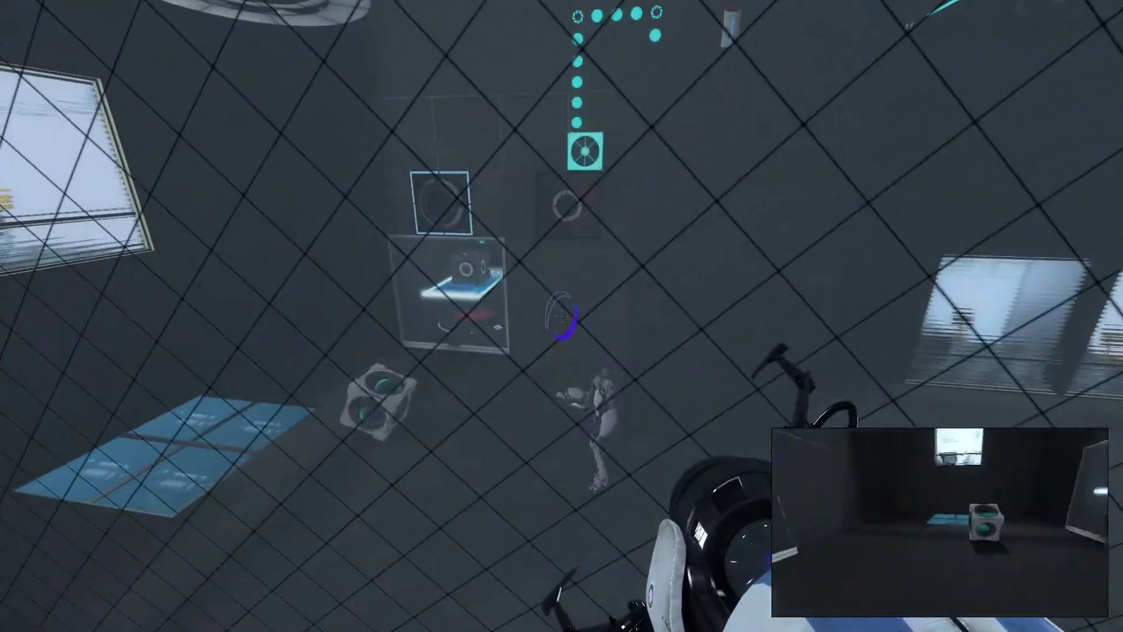
{"action": "key", "text": "w"}
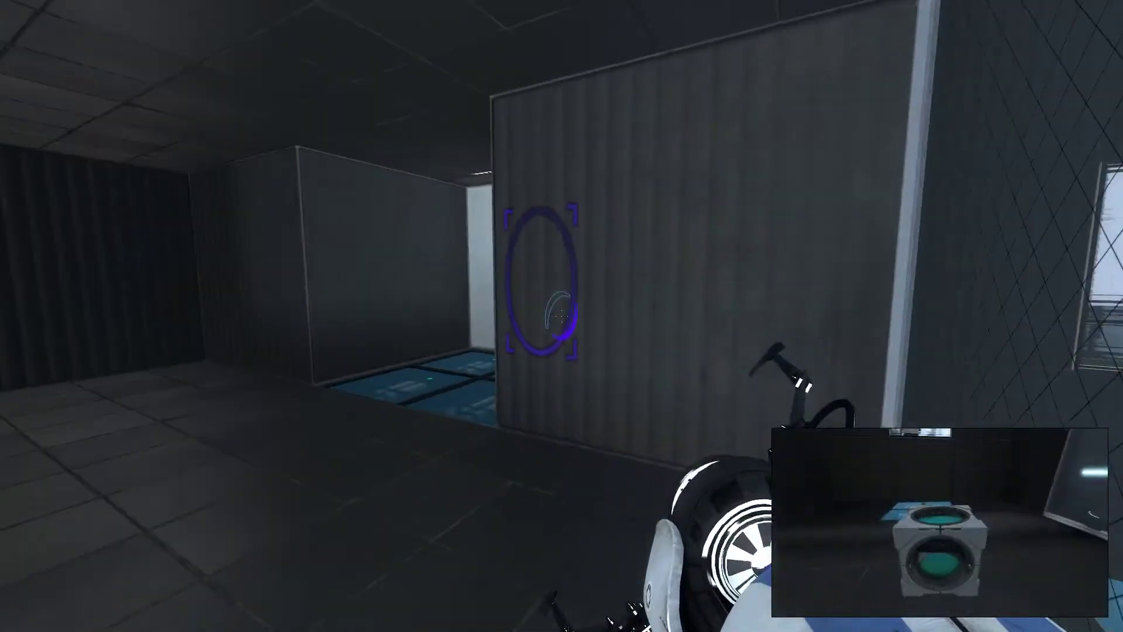
{"action": "key", "text": "w"}
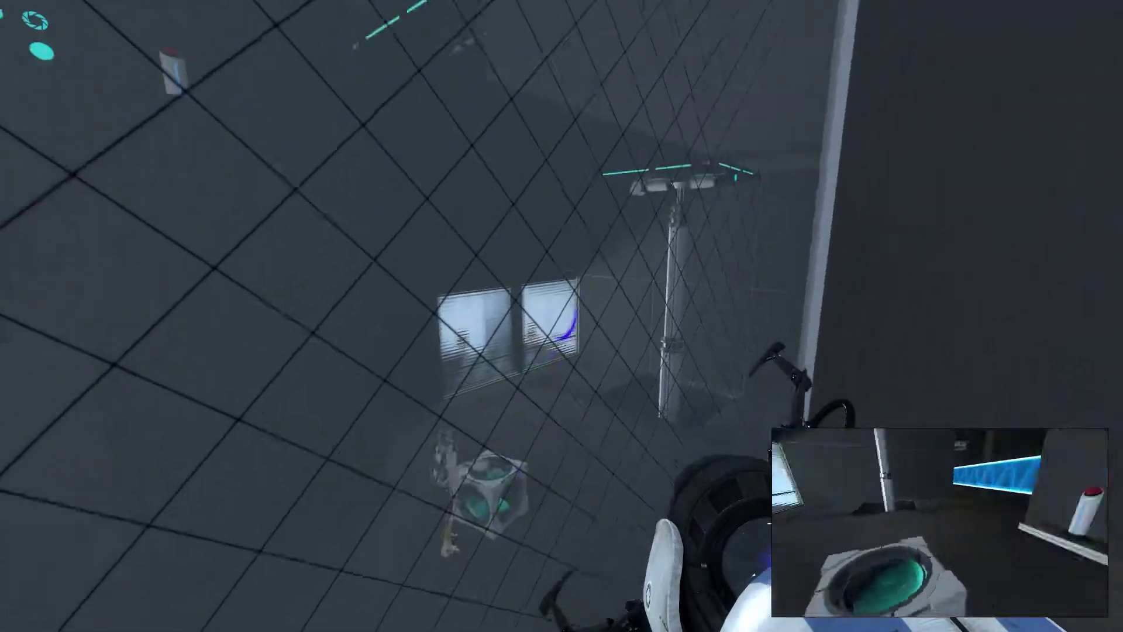
{"action": "key", "text": "w"}
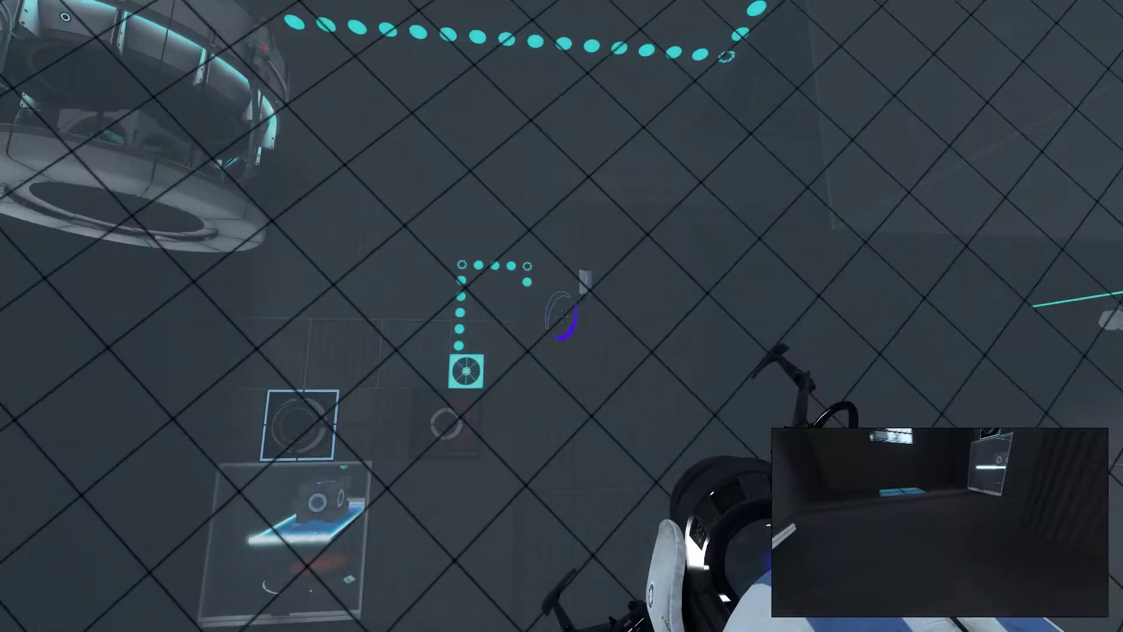
{"action": "key", "text": "w"}
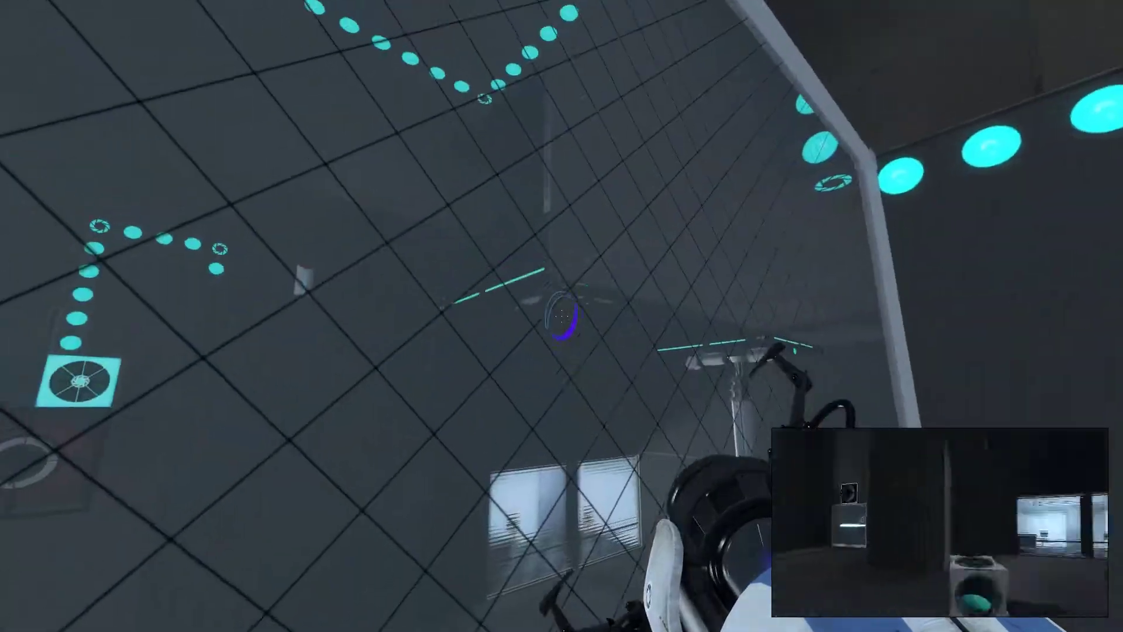
{"action": "key", "text": "w"}
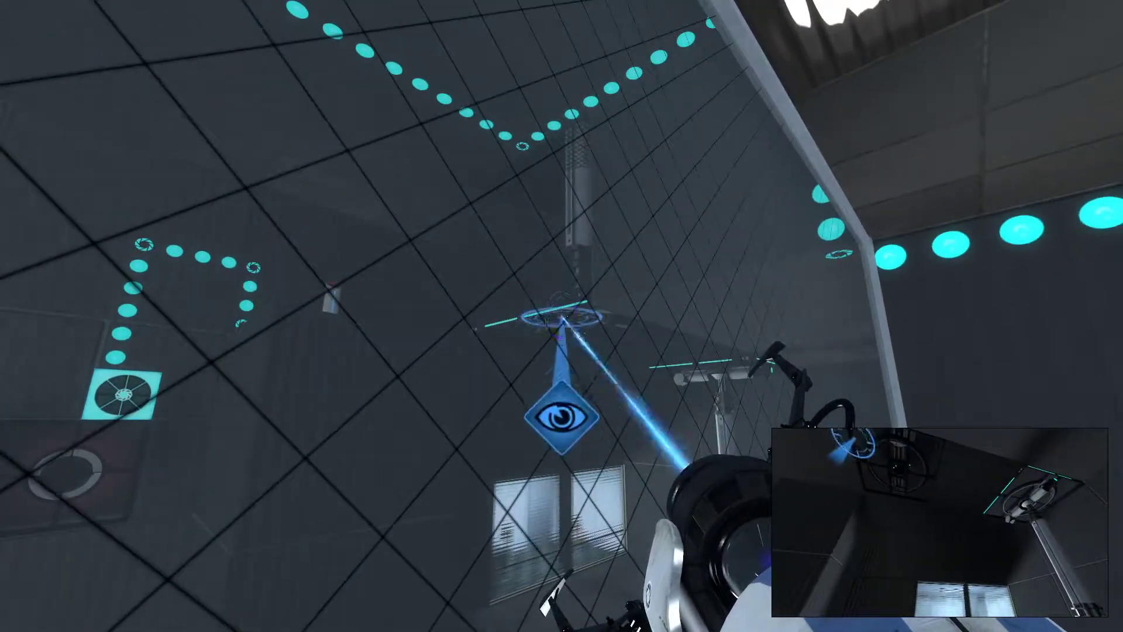
{"action": "key", "text": "w"}
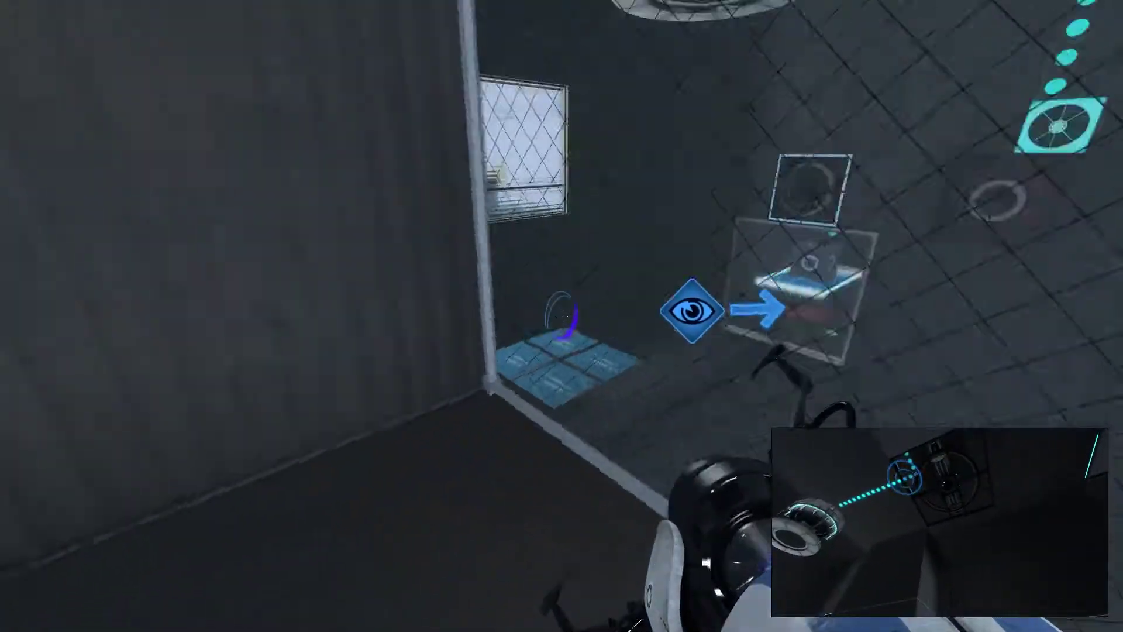
Put a portal on the white wall, look over the glass floor, then shoot the high wall
{"action": "left_click", "coordinate": [562, 316]}
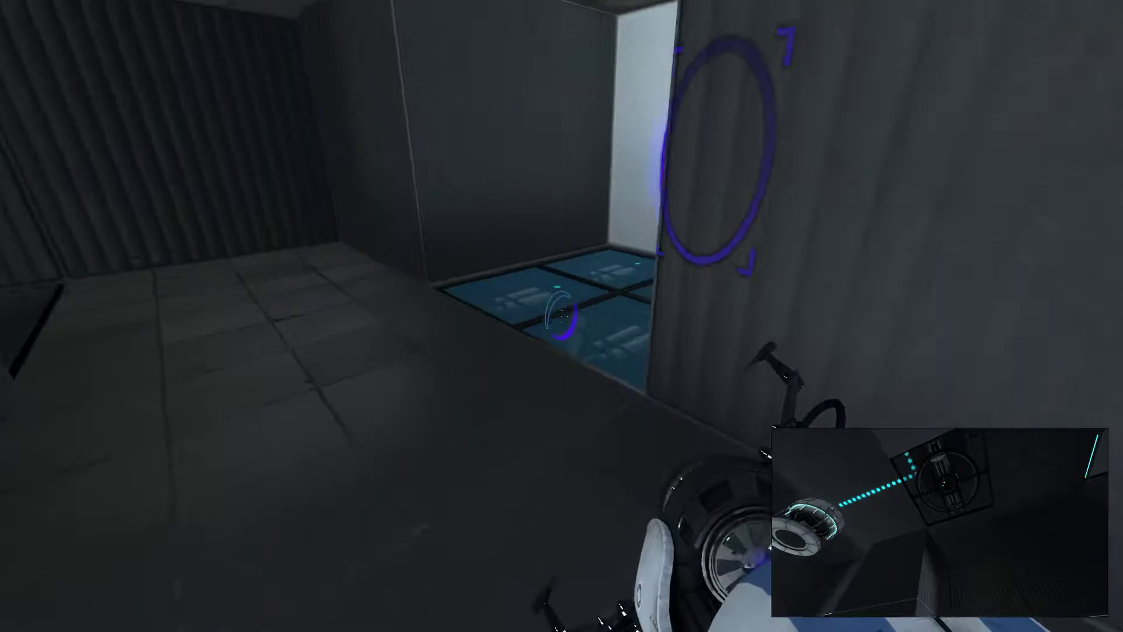
{"action": "key", "text": "w"}
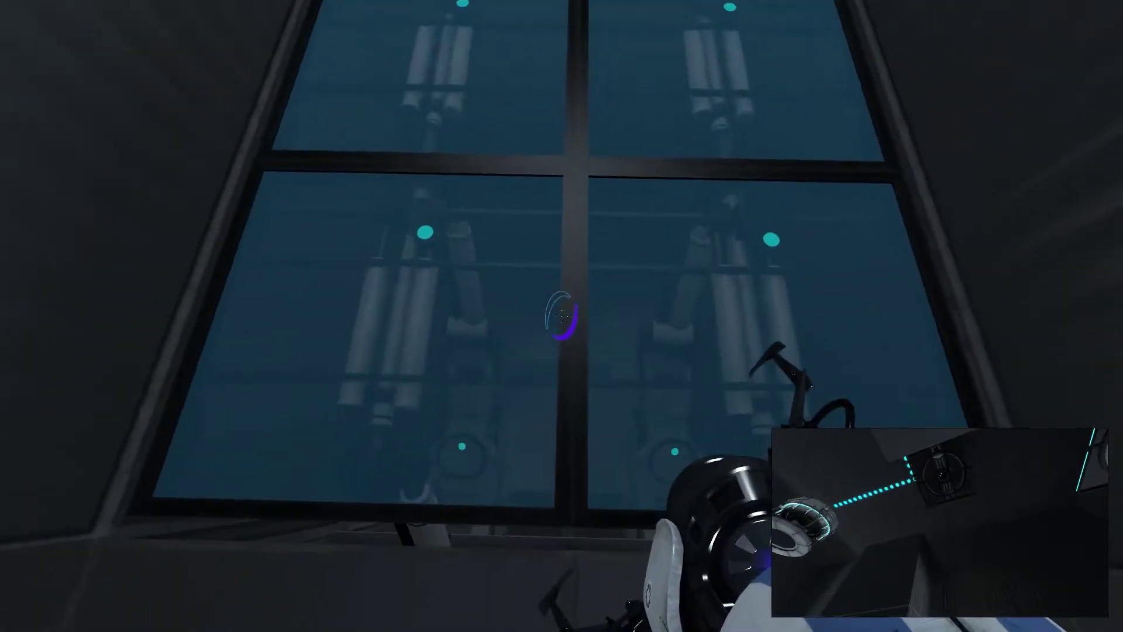
{"action": "key", "text": "w"}
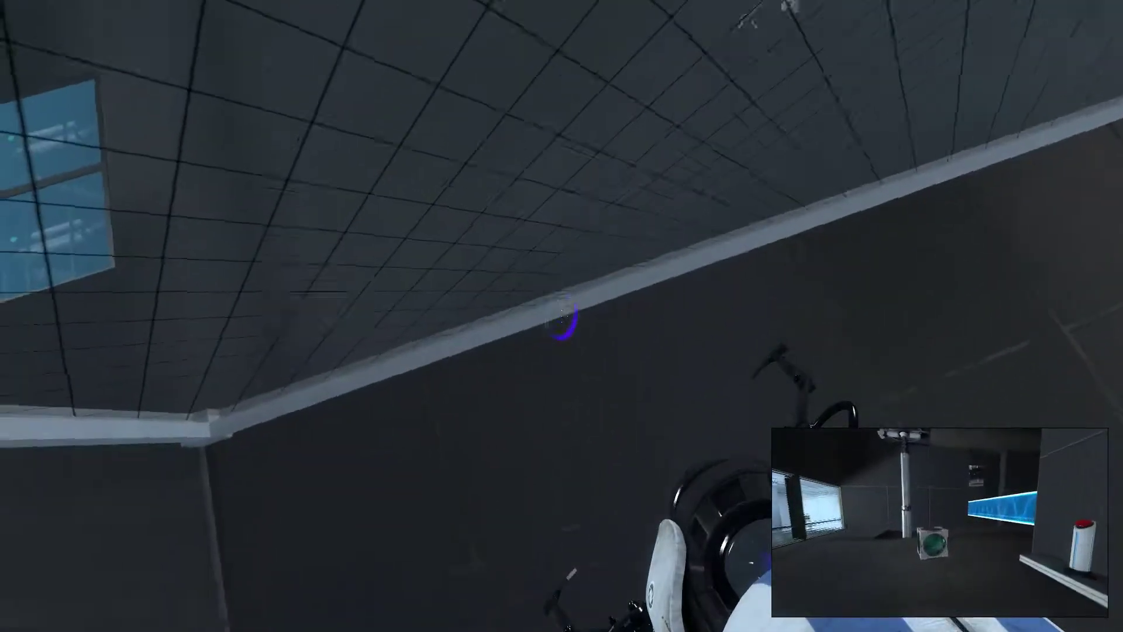
{"action": "left_click", "coordinate": [562, 316]}
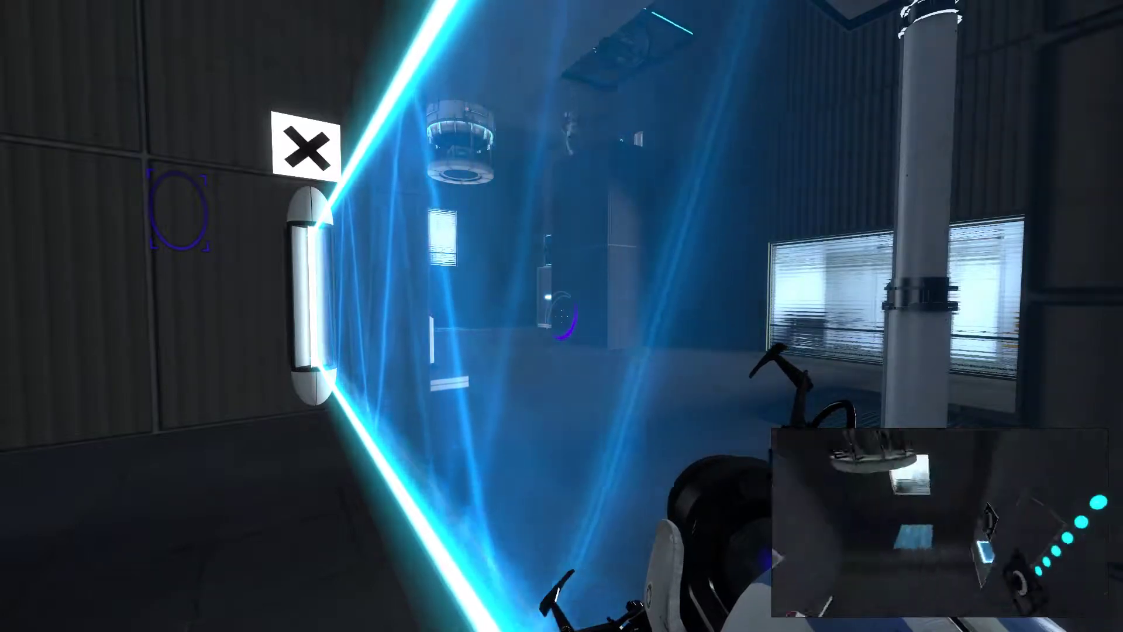
Walk down the dark corridor to the redirection cube and pick it up
{"action": "left_click_drag", "start_coordinate": [562, 315], "coordinate": [176, 317]}
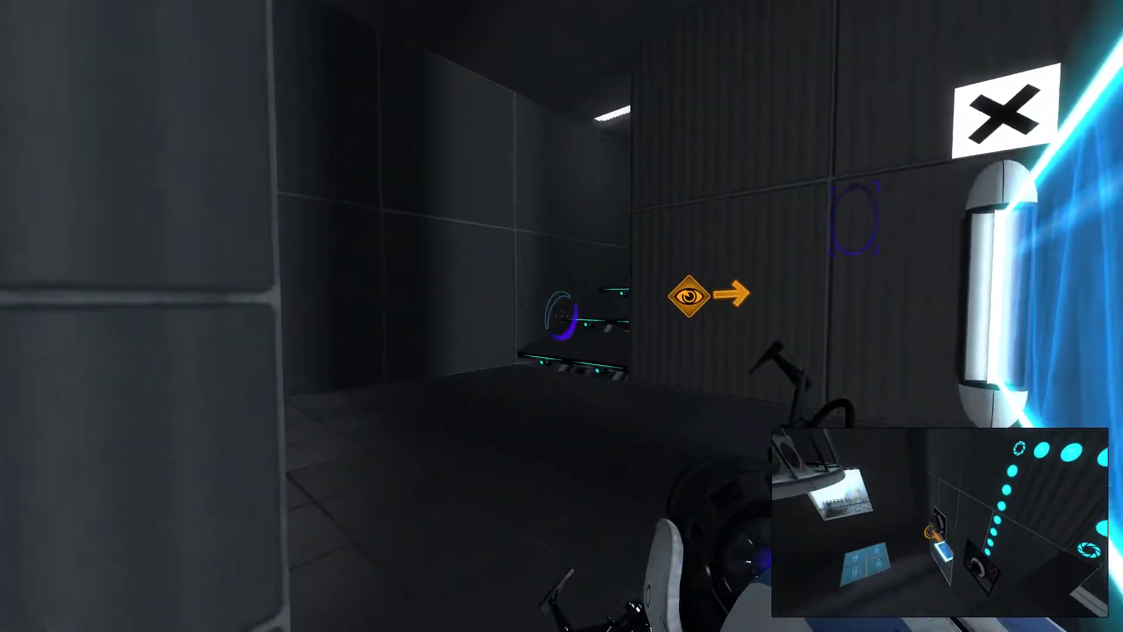
{"action": "key", "text": "w"}
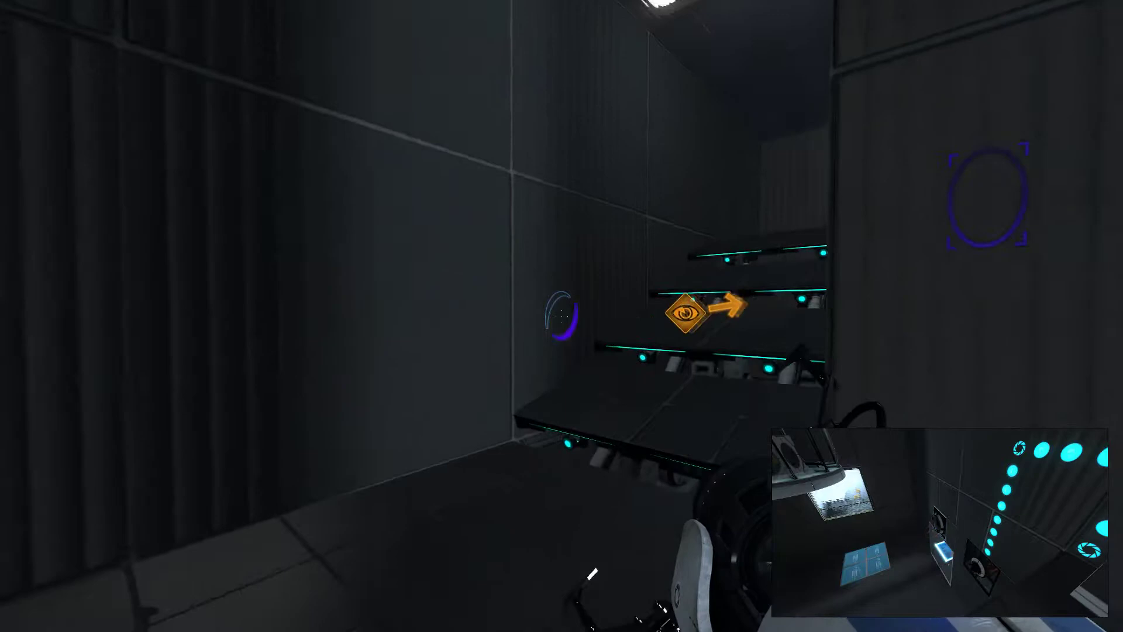
{"action": "key", "text": "w"}
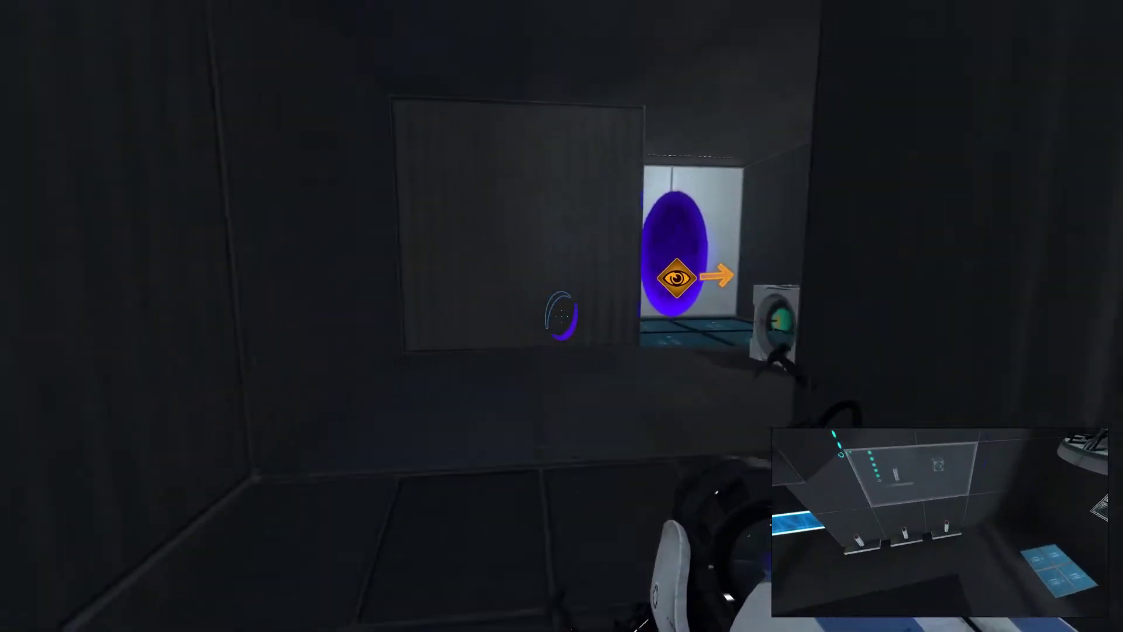
{"action": "key", "text": "w"}
{"action": "key", "text": "e"}
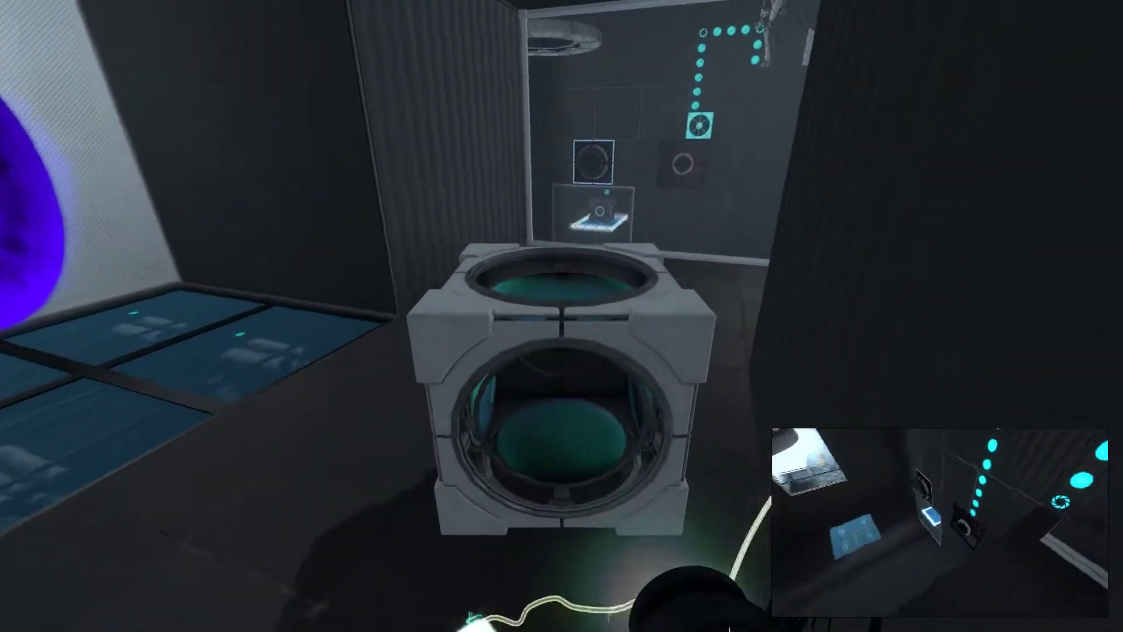
Carry the cube to the wall receiver and set it in the laser beam
{"action": "key", "text": "w"}
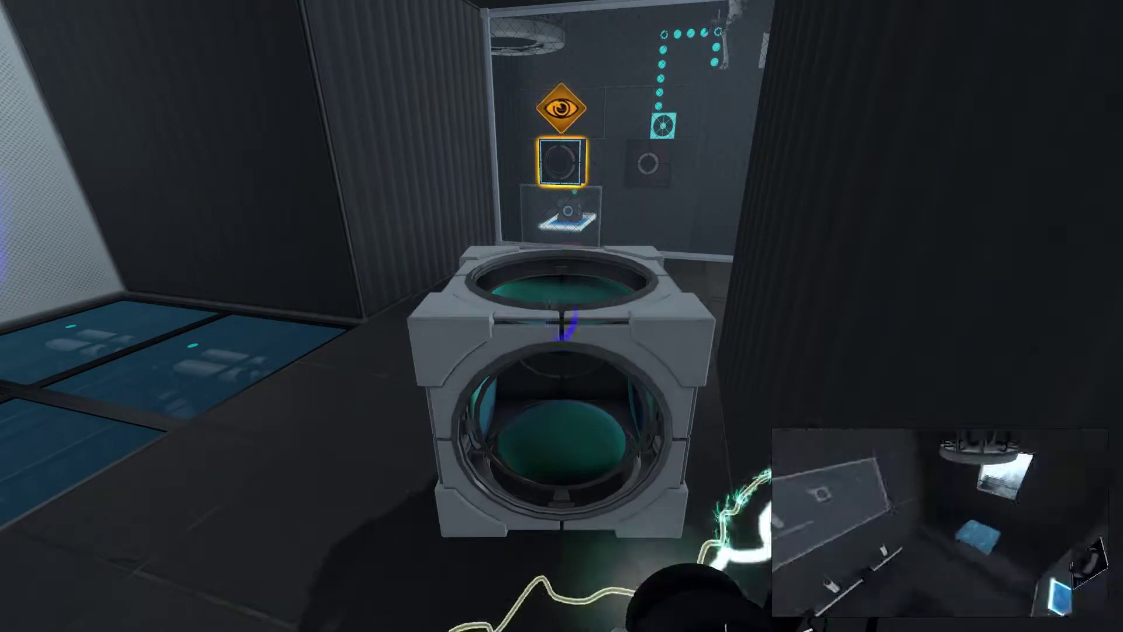
{"action": "key", "text": "w"}
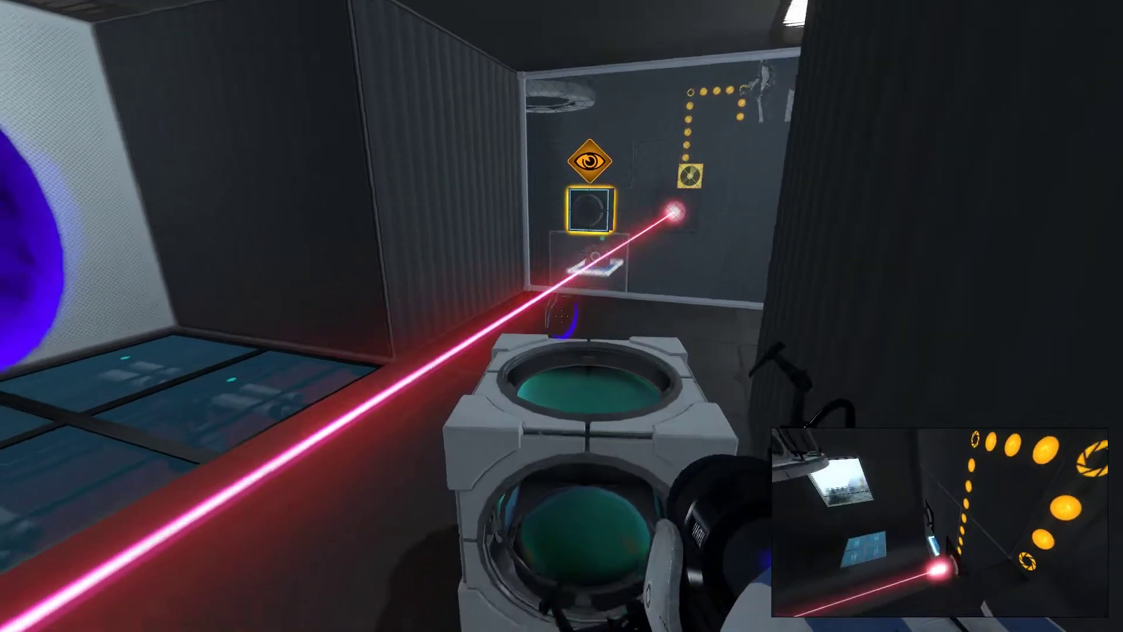
{"action": "key", "text": "e"}
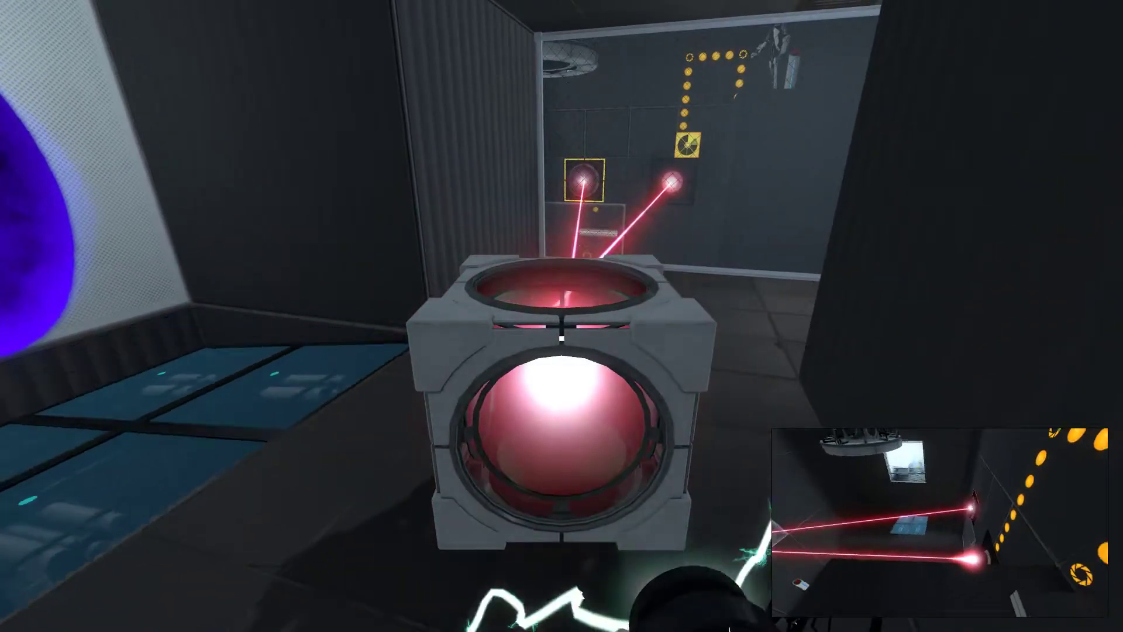
{"action": "key", "text": "e"}
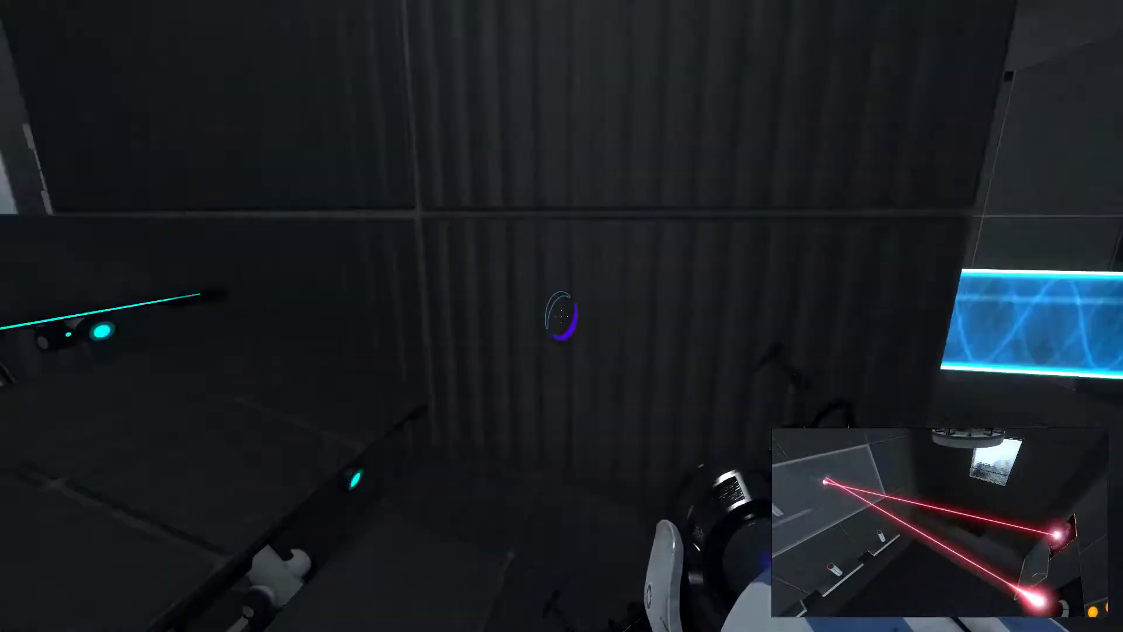
Go through the purple portal and reposition the cube to redirect the laser
{"action": "left_click", "coordinate": [562, 316]}
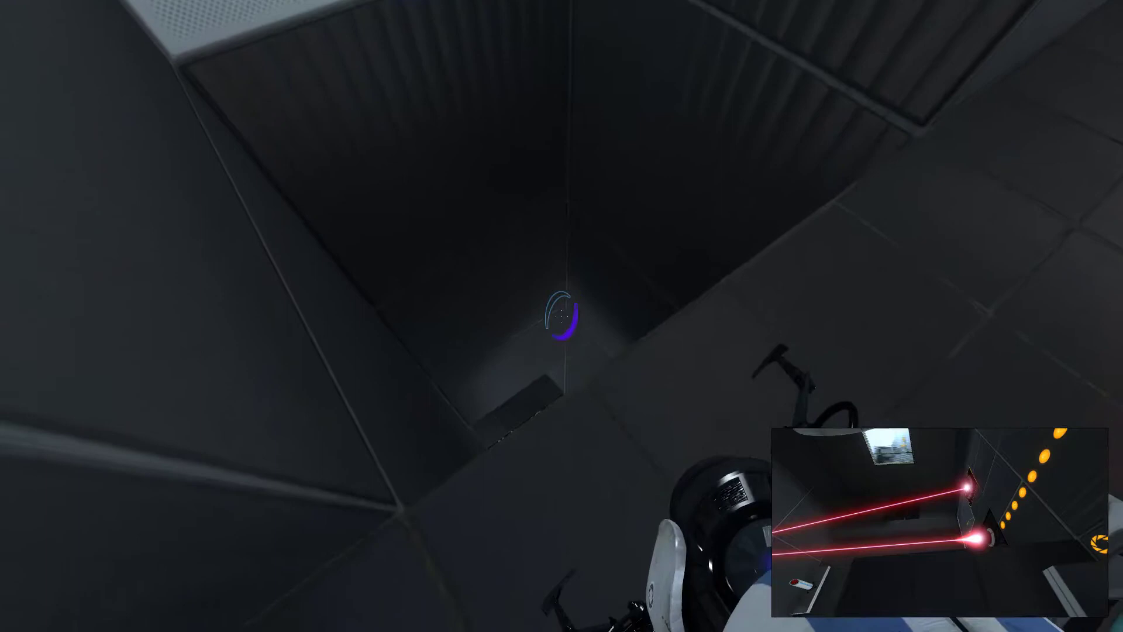
{"action": "key", "text": "w"}
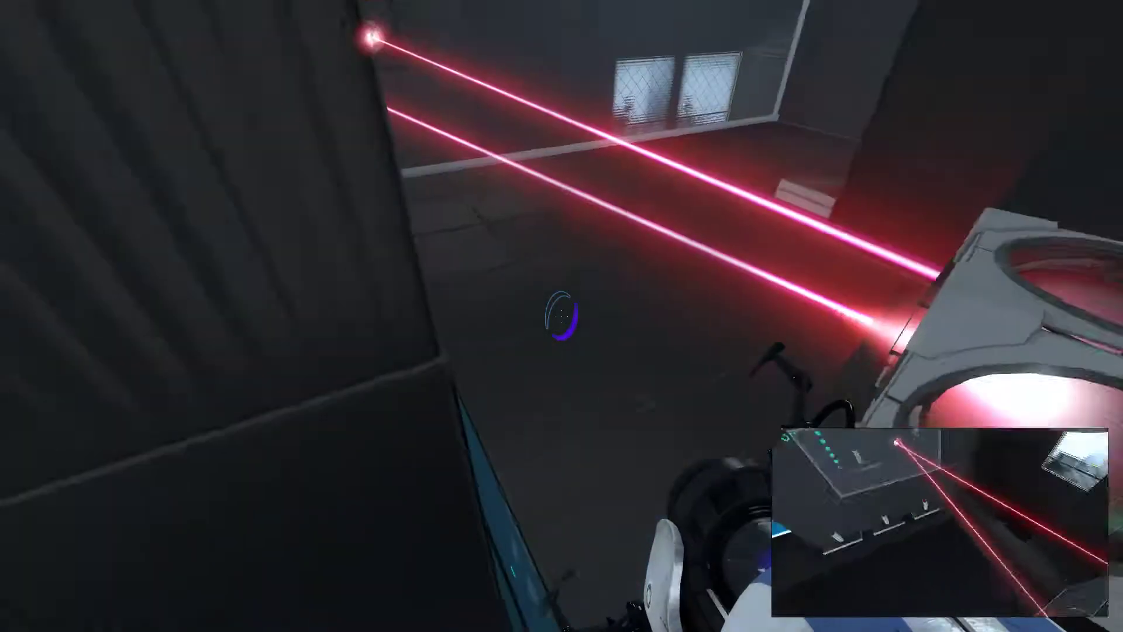
{"action": "key", "text": "e"}
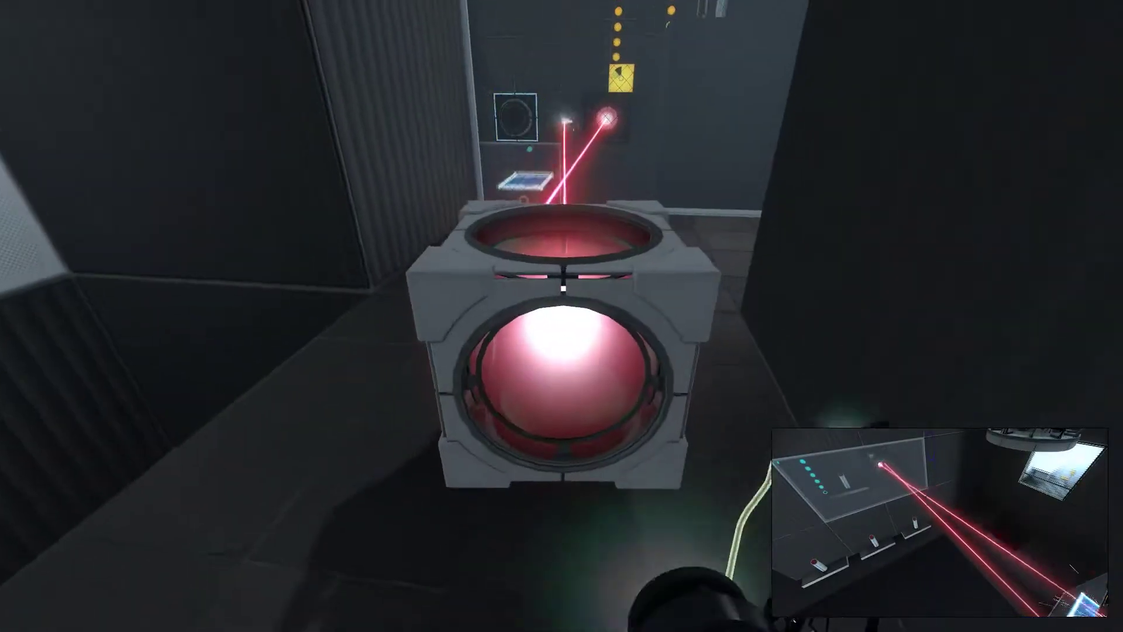
{"action": "key", "text": "s"}
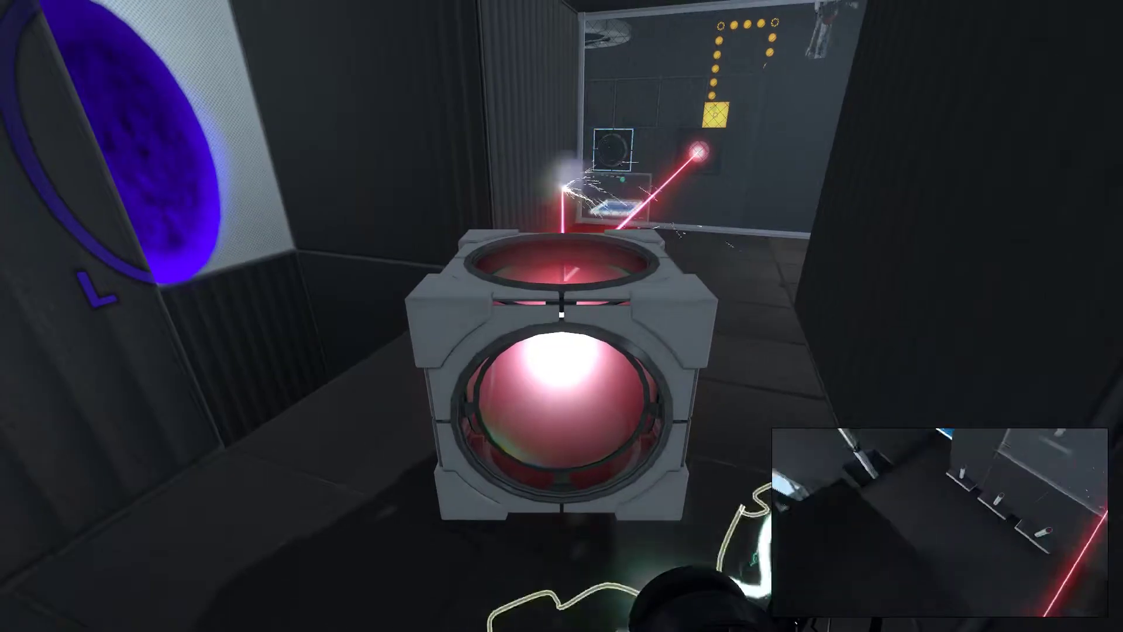
{"action": "key", "text": "w"}
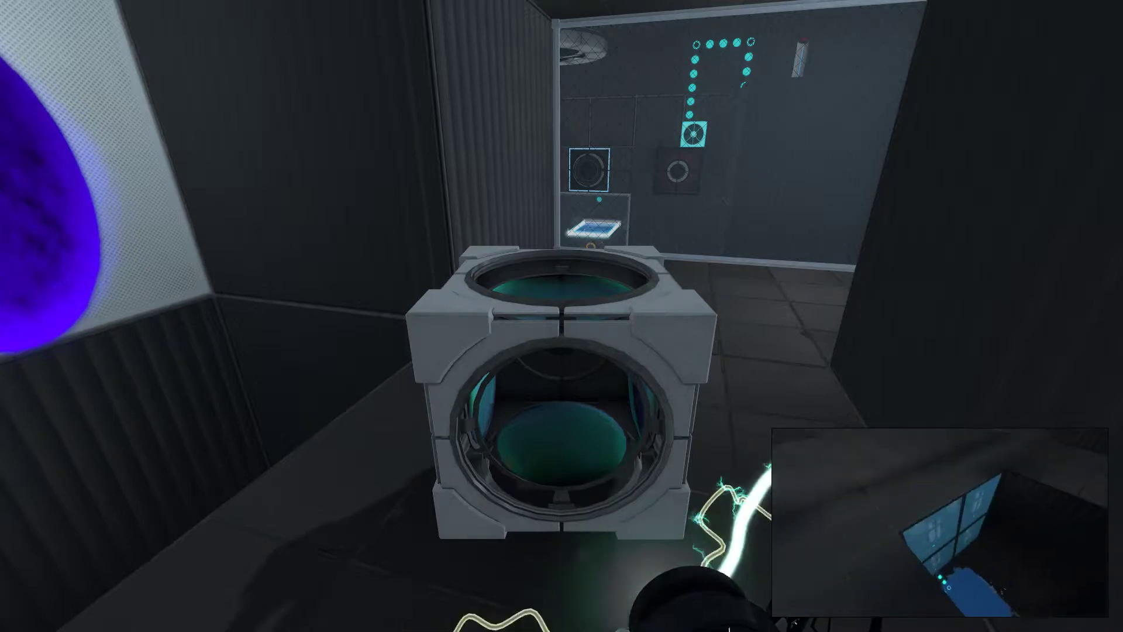
Back away from the lens cube and look toward the purple portal
{"action": "key", "text": "s"}
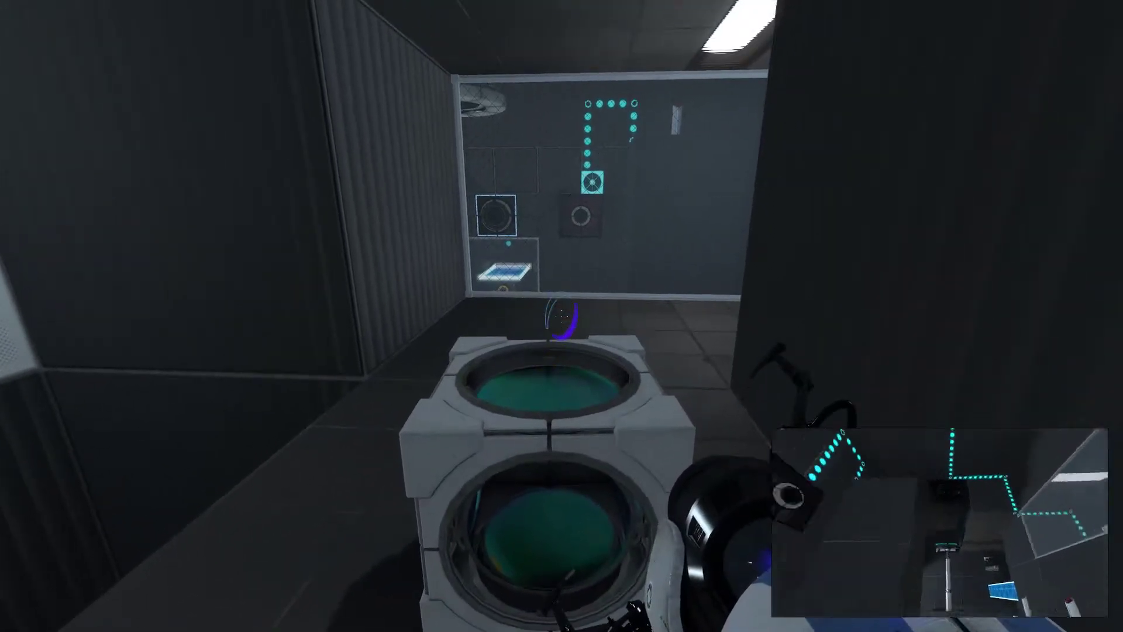
{"action": "left_click_drag", "start_coordinate": [562, 316], "coordinate": [562, 316]}
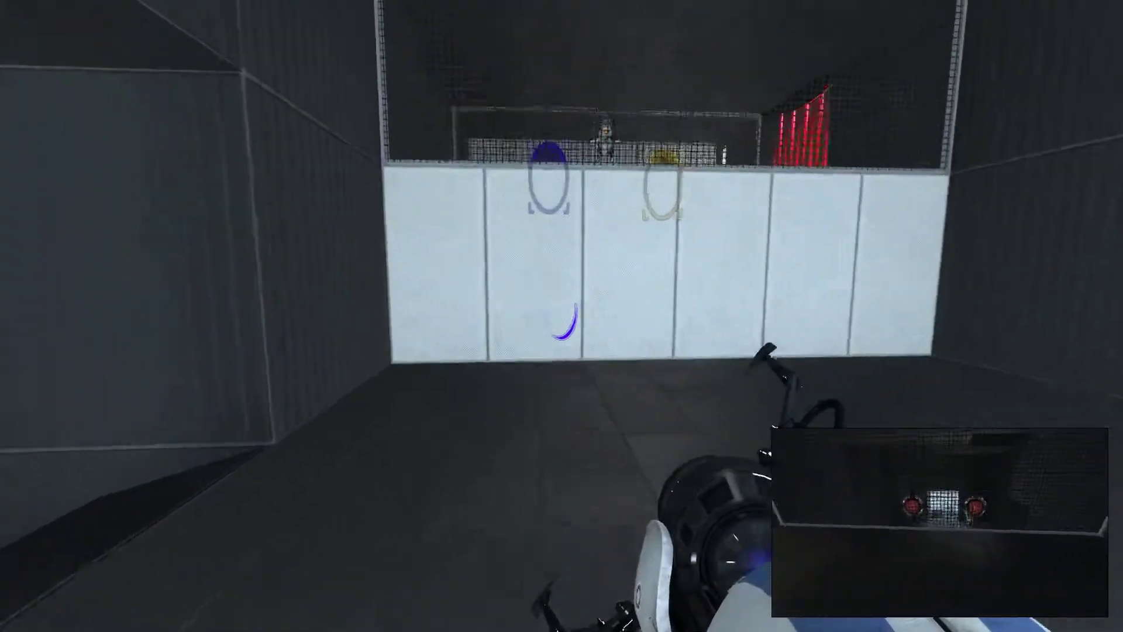
Shoot a blue portal on the white wall and bring the cube out through the orange portal
{"action": "left_click", "coordinate": [562, 317]}
{"action": "key", "text": "w"}
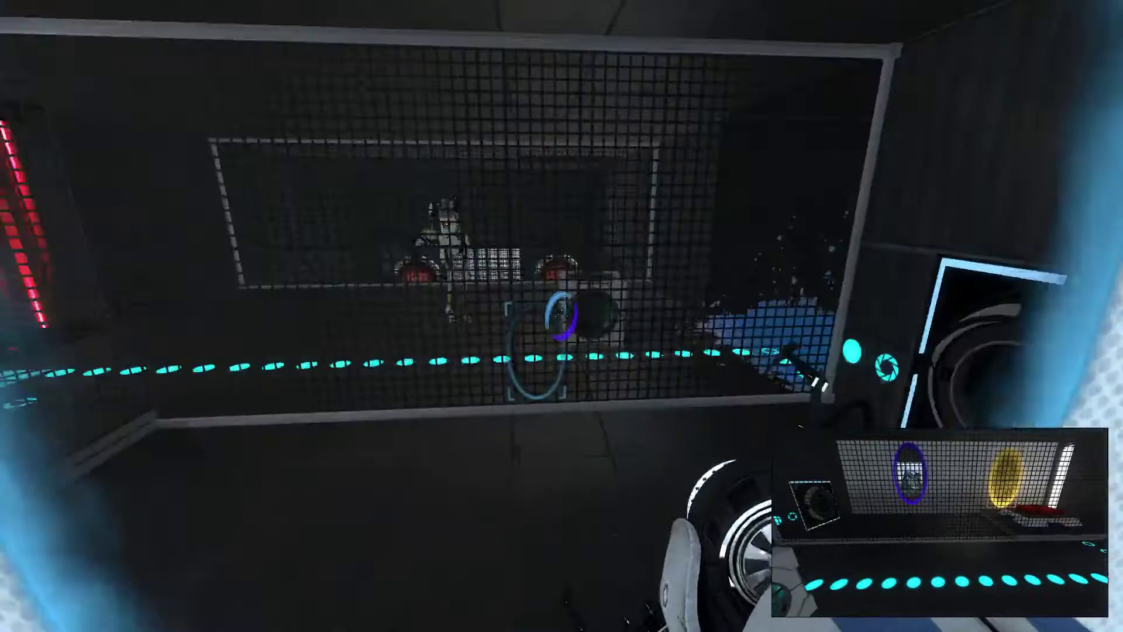
{"action": "key", "text": "e"}
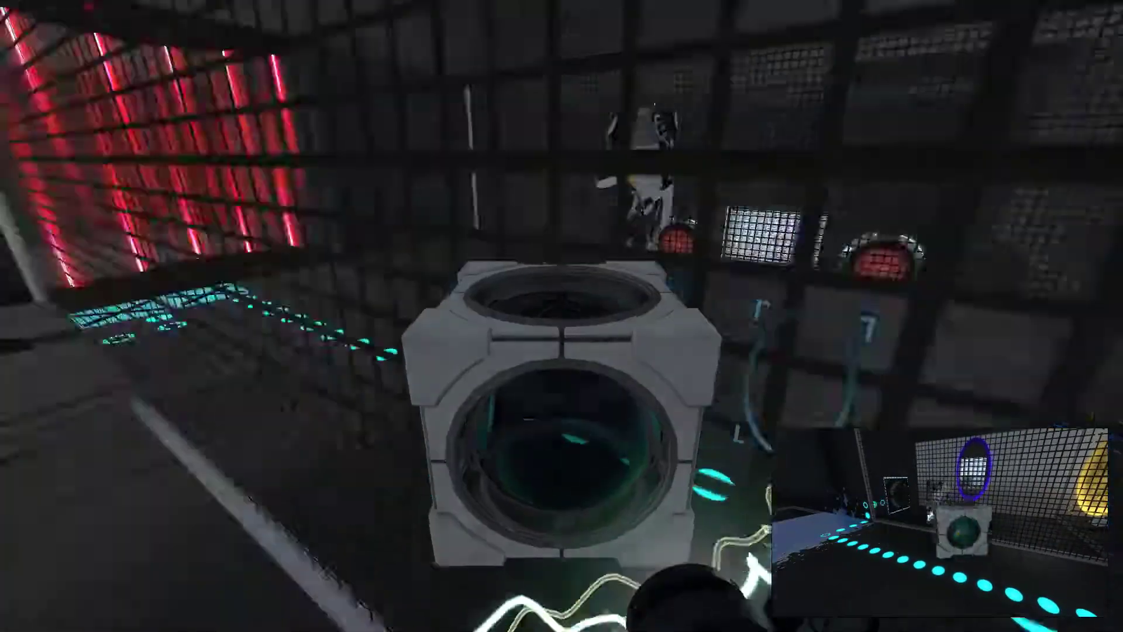
{"action": "key", "text": "w"}
{"action": "key", "text": "w"}
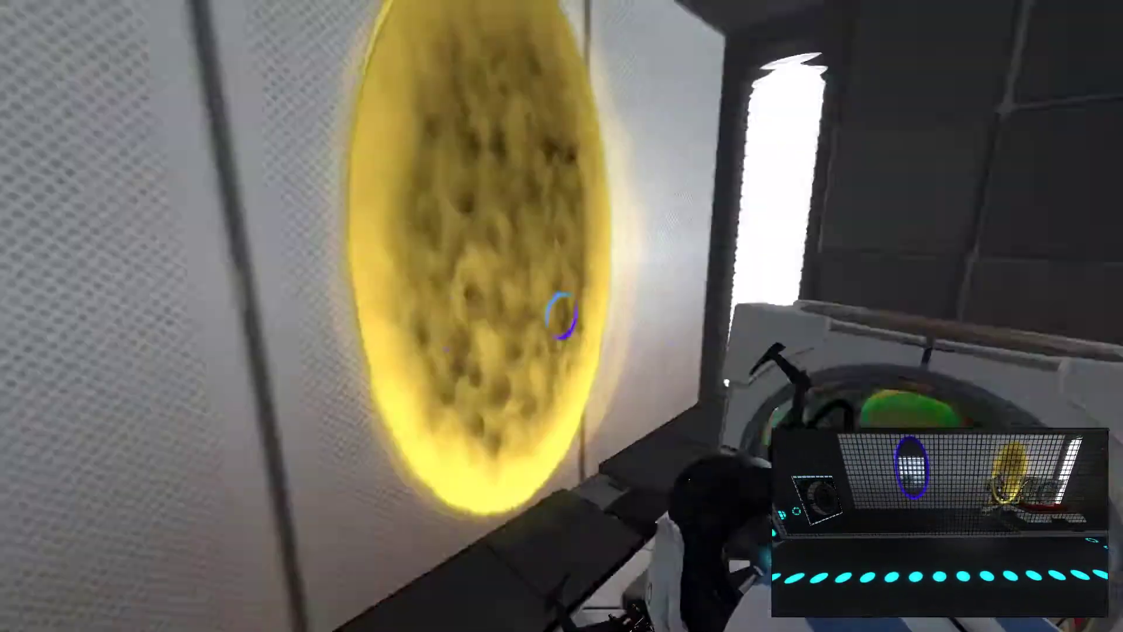
{"action": "key", "text": "e"}
Walk back through the blue portal, around the pedestal cube, toward the purple portal
{"action": "key", "text": "w"}
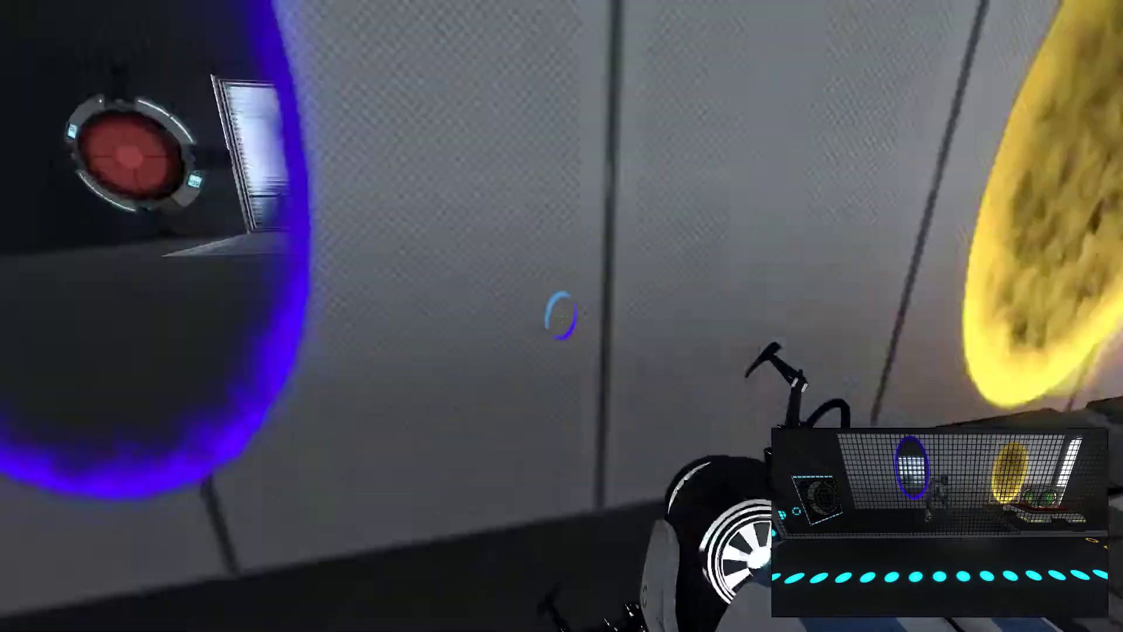
{"action": "key", "text": "w"}
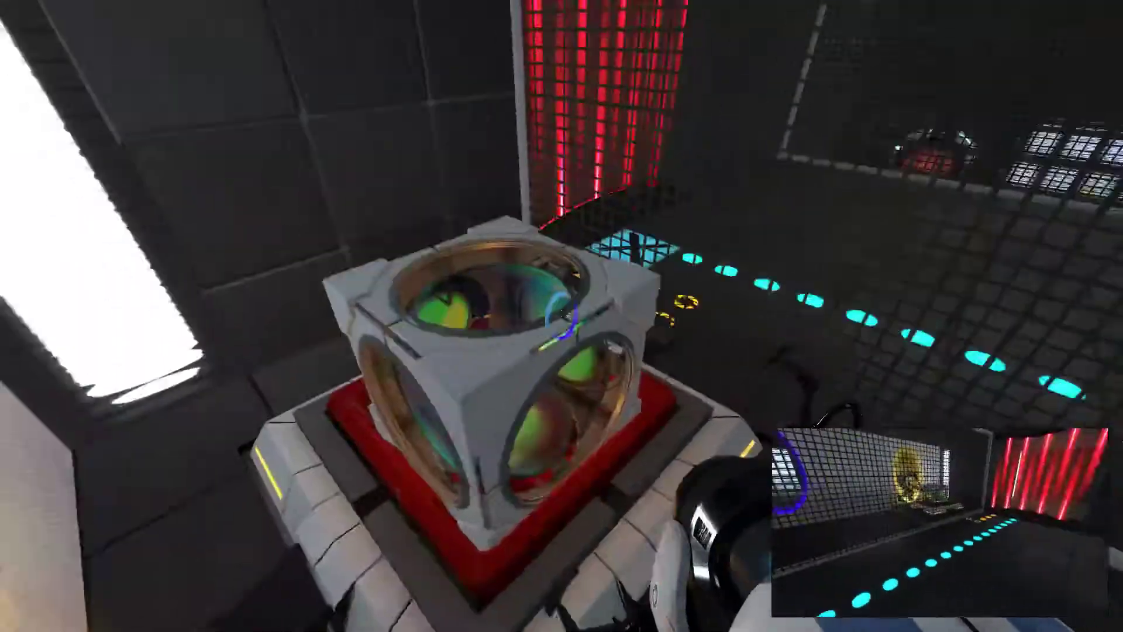
{"action": "key", "text": "w"}
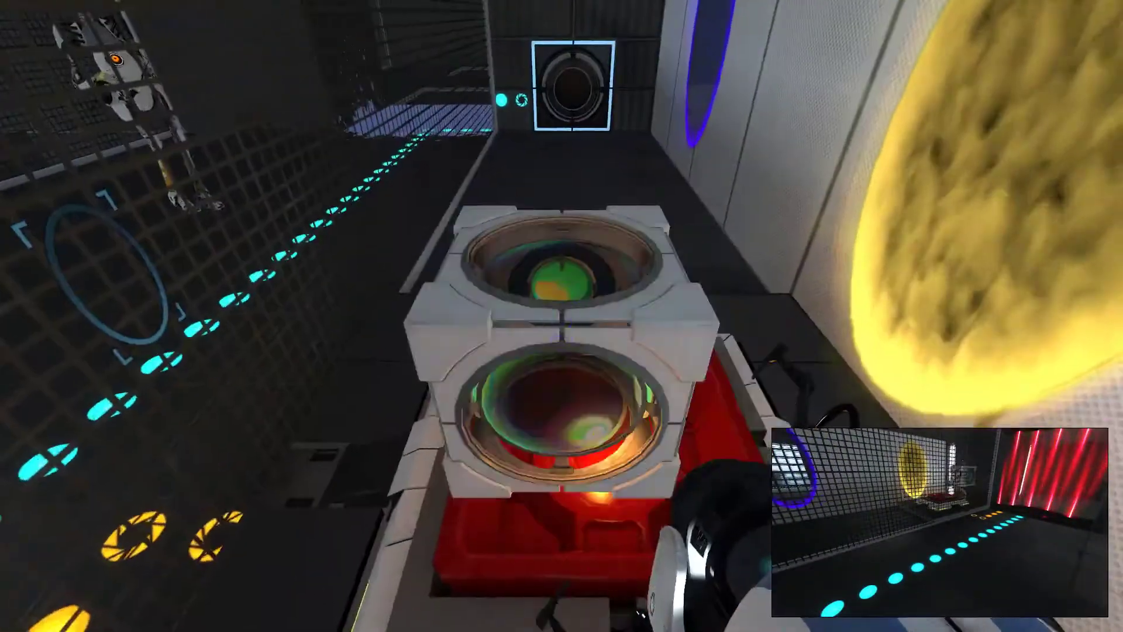
{"action": "key", "text": "w"}
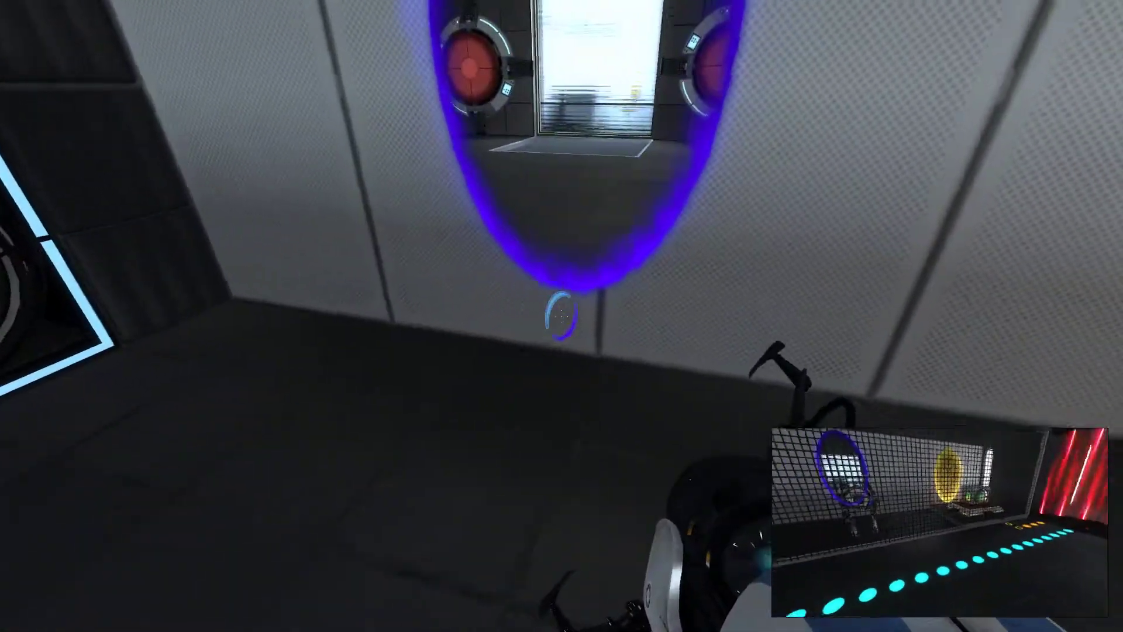
{"action": "key", "text": "w"}
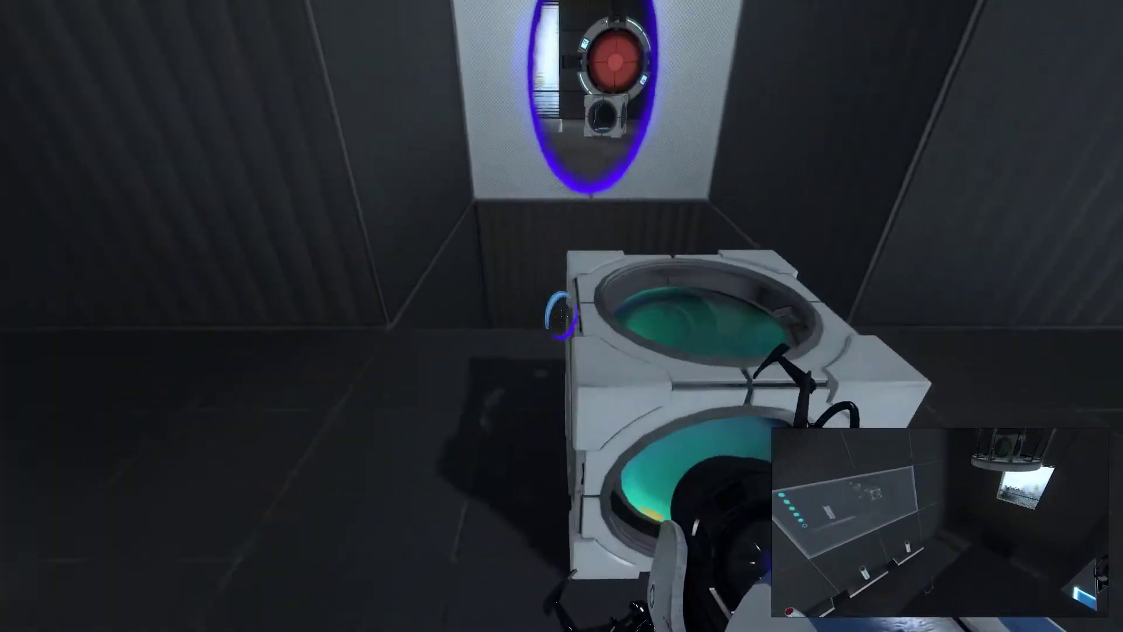
Pick up the cube to complete the last laser puzzle
{"action": "key", "text": "e"}
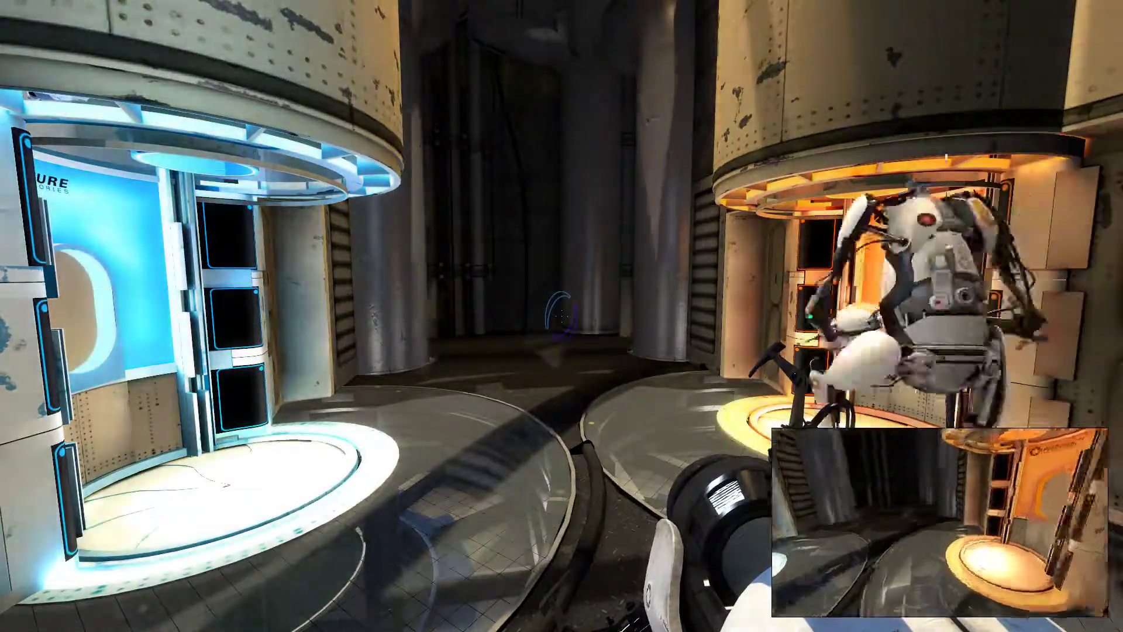
Pause the game with Escape to show the menu over the hub room
{"action": "key", "text": "Escape"}
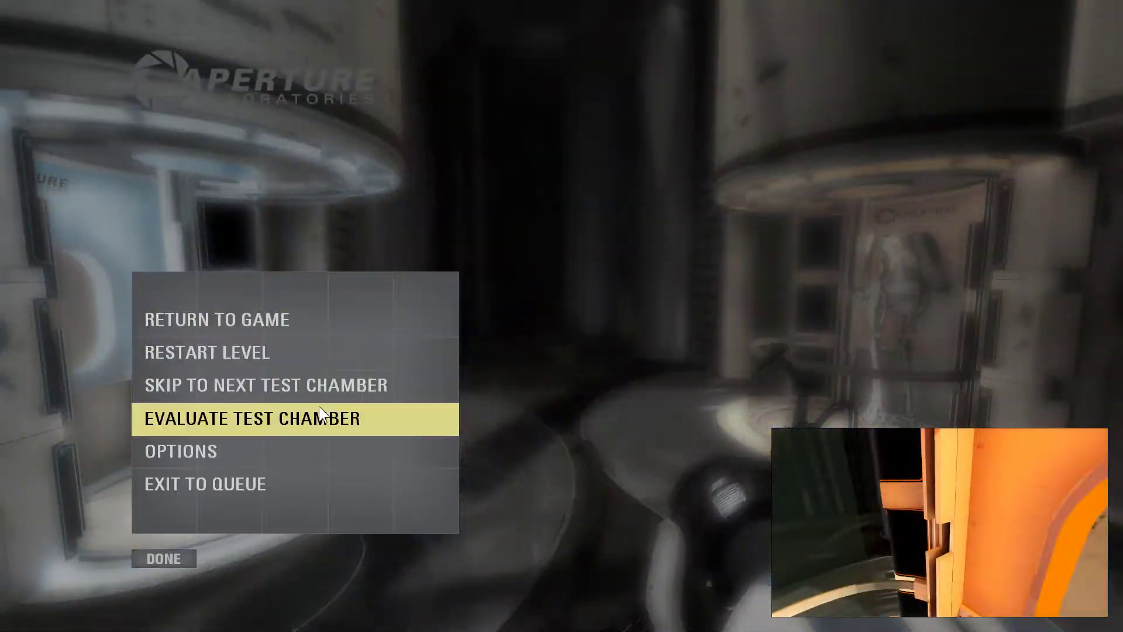
Open the evaluation for 'Little Laser' and choose the thumbs-up rating
{"action": "left_click", "coordinate": [318, 407]}
{"action": "left_click", "coordinate": [255, 306]}
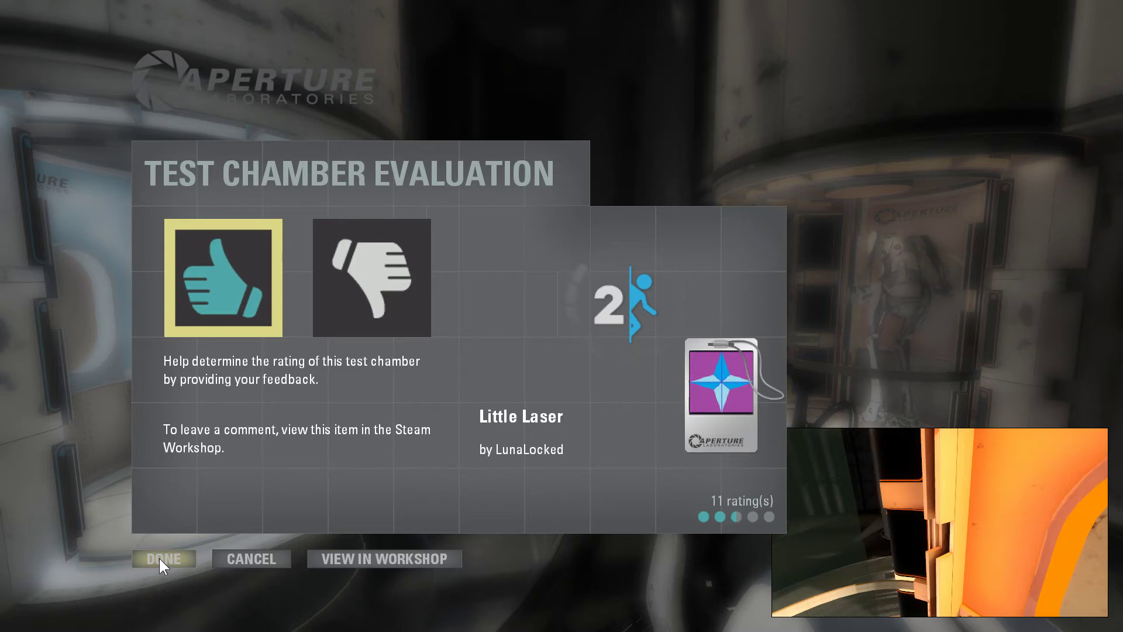
{"action": "left_click", "coordinate": [158, 558]}
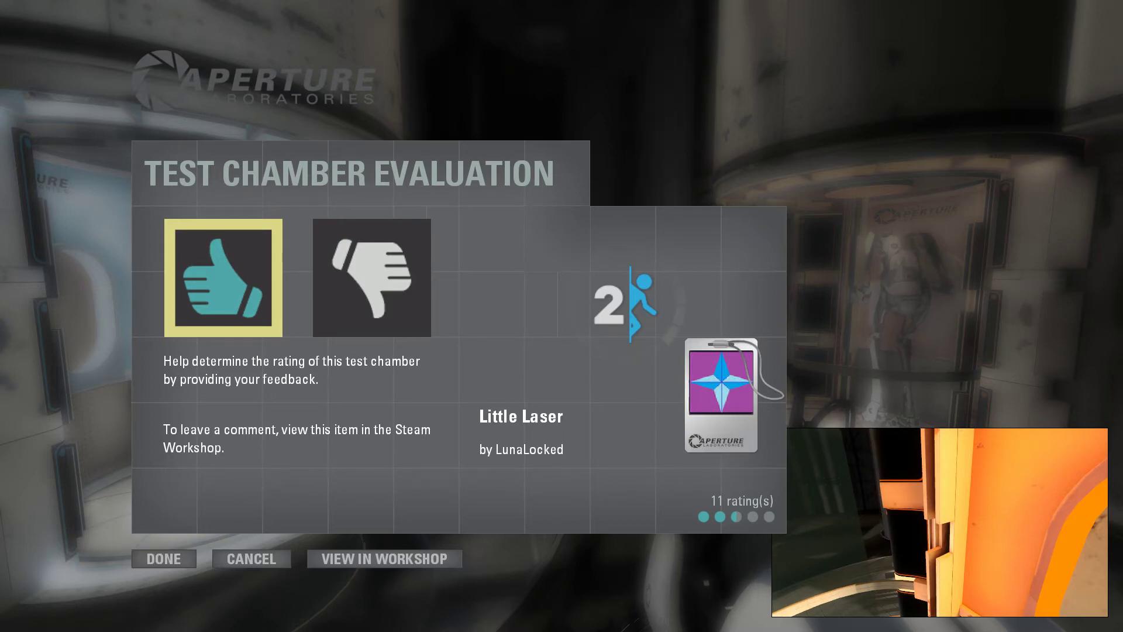